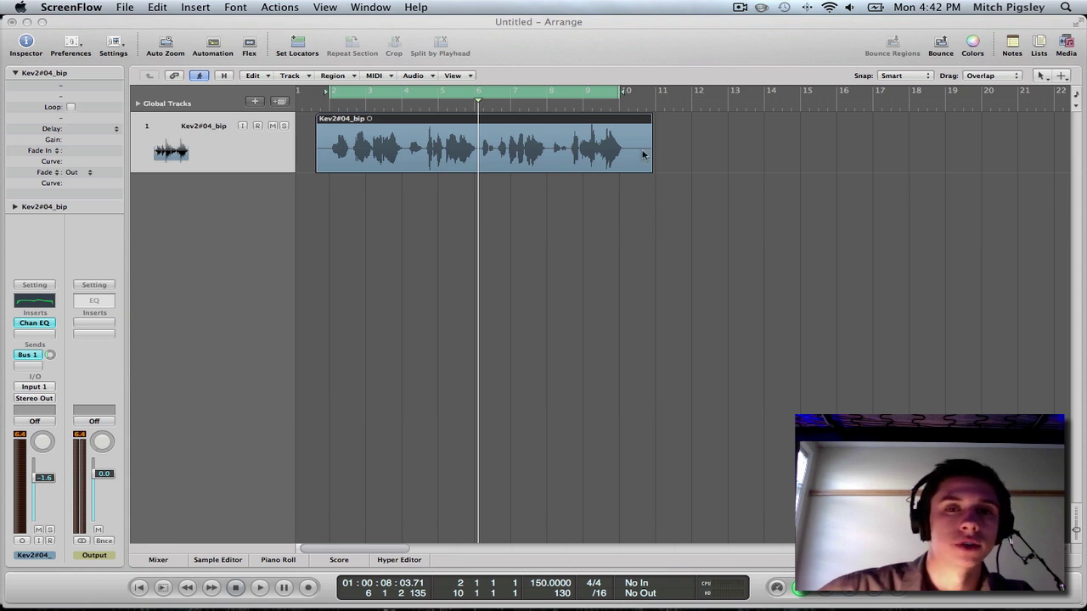
Insert a Mono->Stereo Tremolo below Channel EQ on the Kev2#04_bip track, with its window open
{"action": "left_click", "coordinate": [34, 334]}
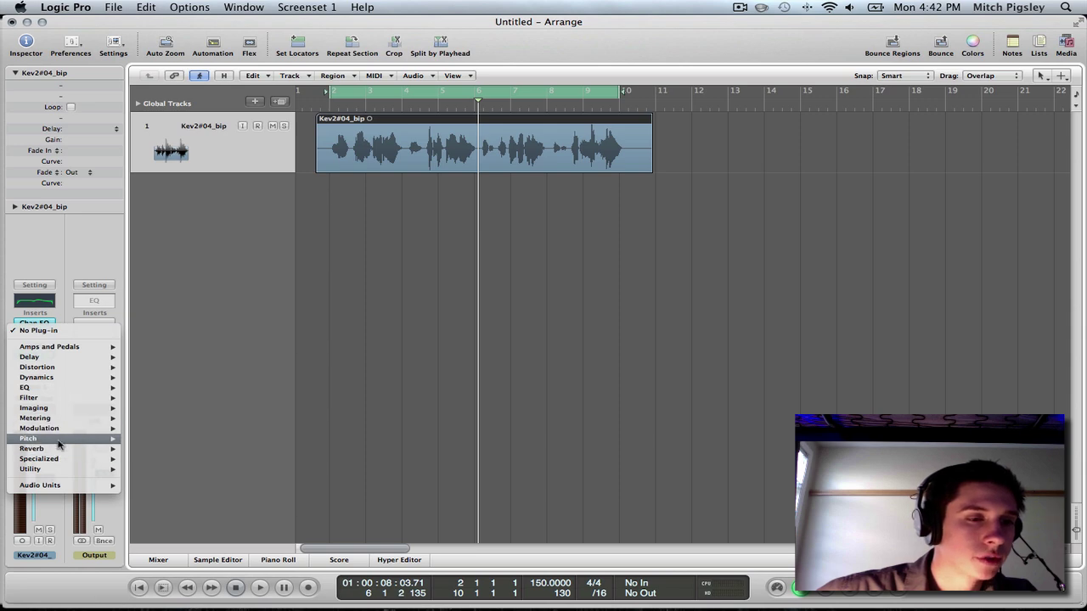
{"action": "mouse_move", "coordinate": [64, 428]}
{"action": "mouse_move", "coordinate": [204, 531]}
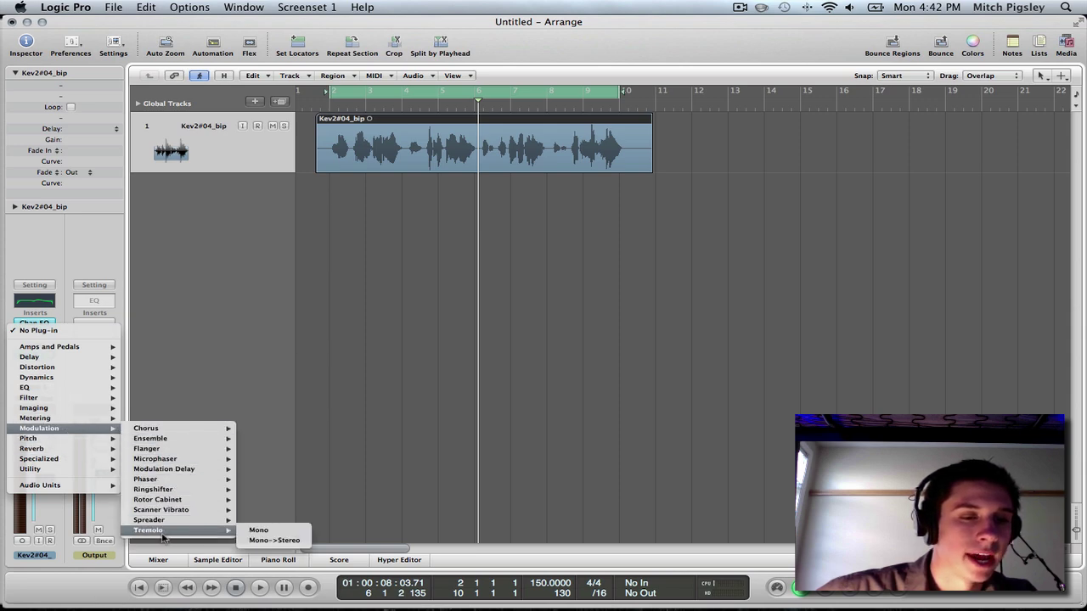
{"action": "left_click", "coordinate": [289, 542]}
{"action": "left_click_drag", "start_coordinate": [193, 56], "coordinate": [871, 128]}
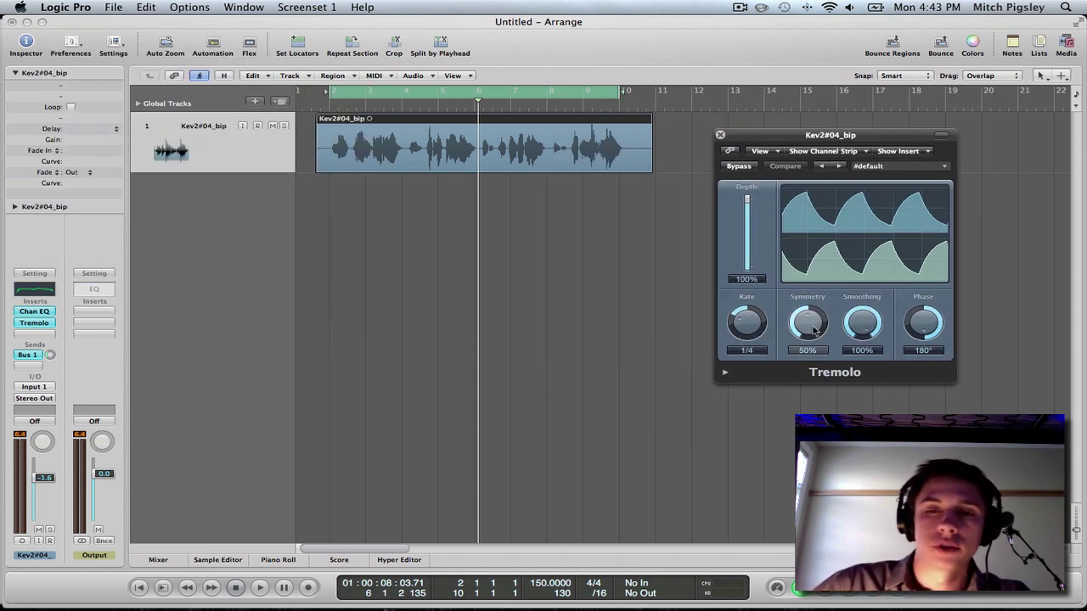
Set the Tremolo's Smoothing to 7%, Rate to 1/8 and Phase to 0°
{"action": "left_click_drag", "start_coordinate": [862, 325], "coordinate": [872, 424]}
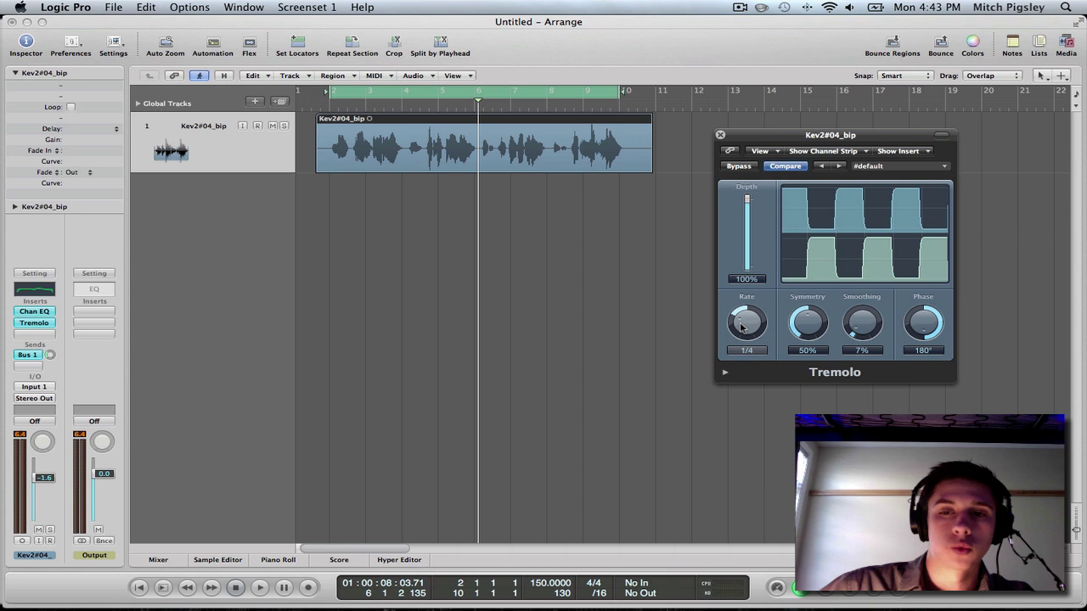
{"action": "left_click_drag", "start_coordinate": [745, 321], "coordinate": [744, 322]}
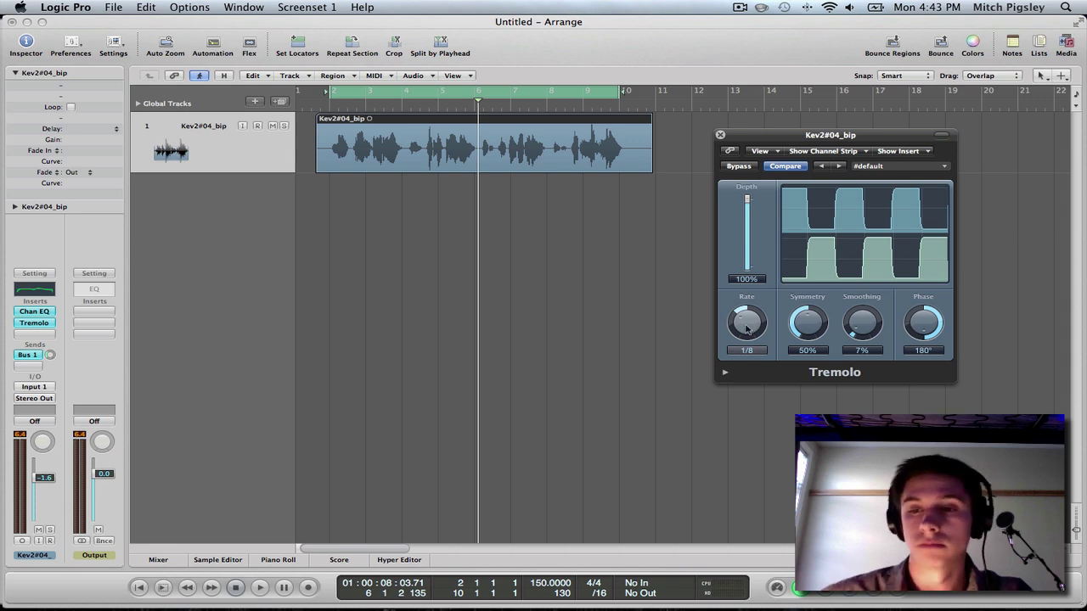
{"action": "left_click", "coordinate": [923, 322], "text": "alt"}
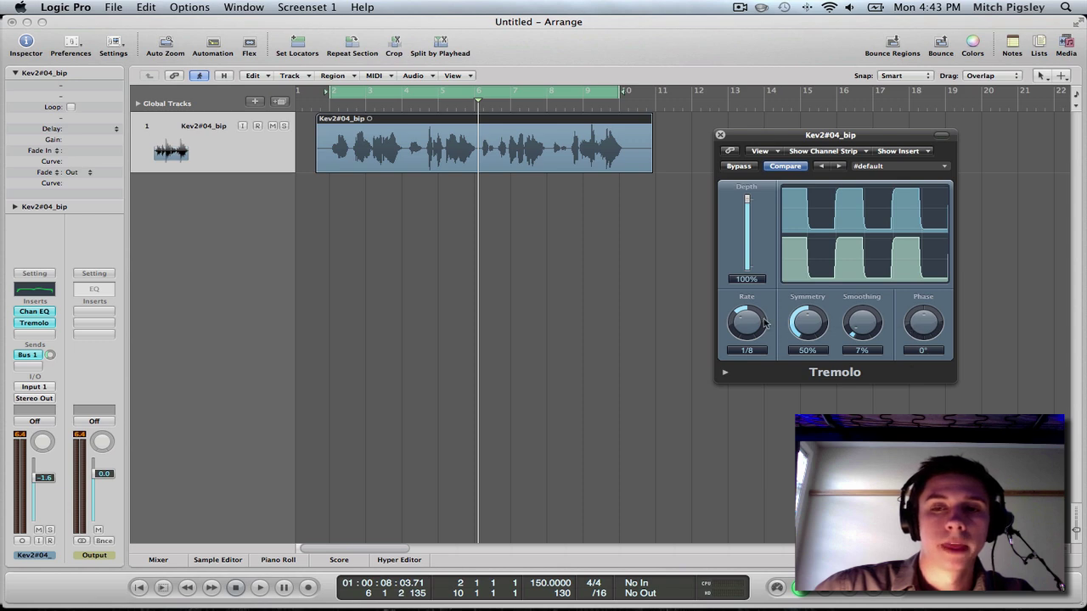
Play the vocal and raise the Tremolo Rate to 1/16d while listening
{"action": "key", "text": "space"}
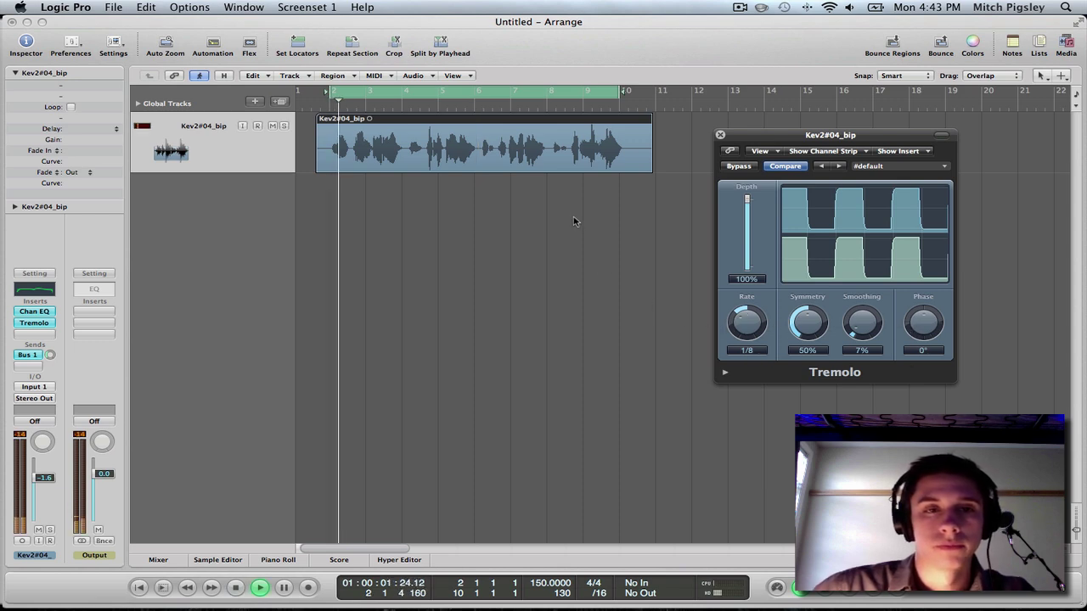
{"action": "left_click_drag", "start_coordinate": [746, 322], "coordinate": [746, 316]}
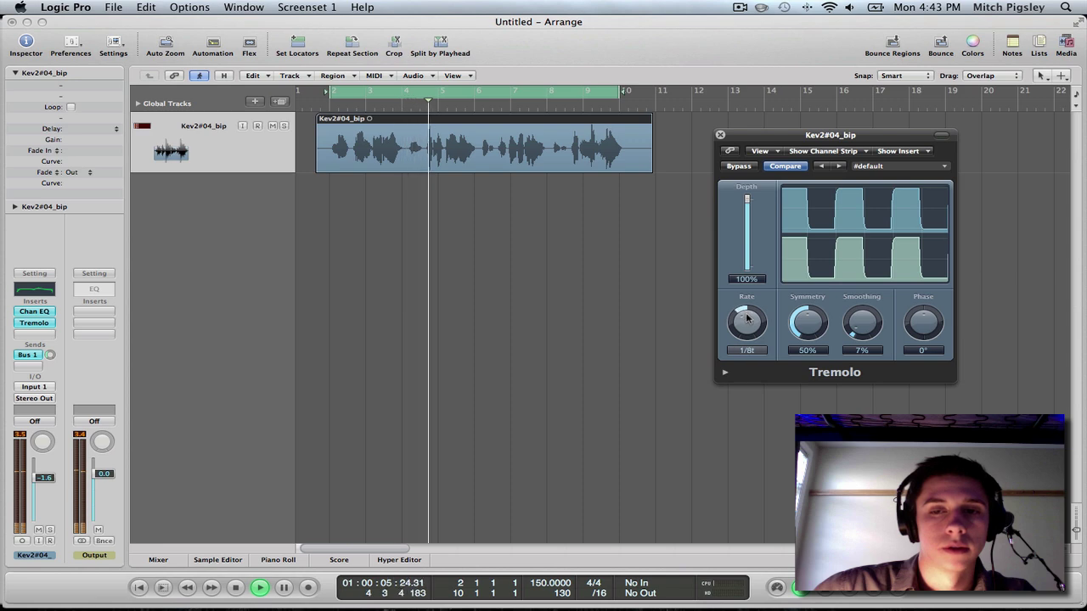
{"action": "left_click_drag", "start_coordinate": [746, 317], "coordinate": [763, 363]}
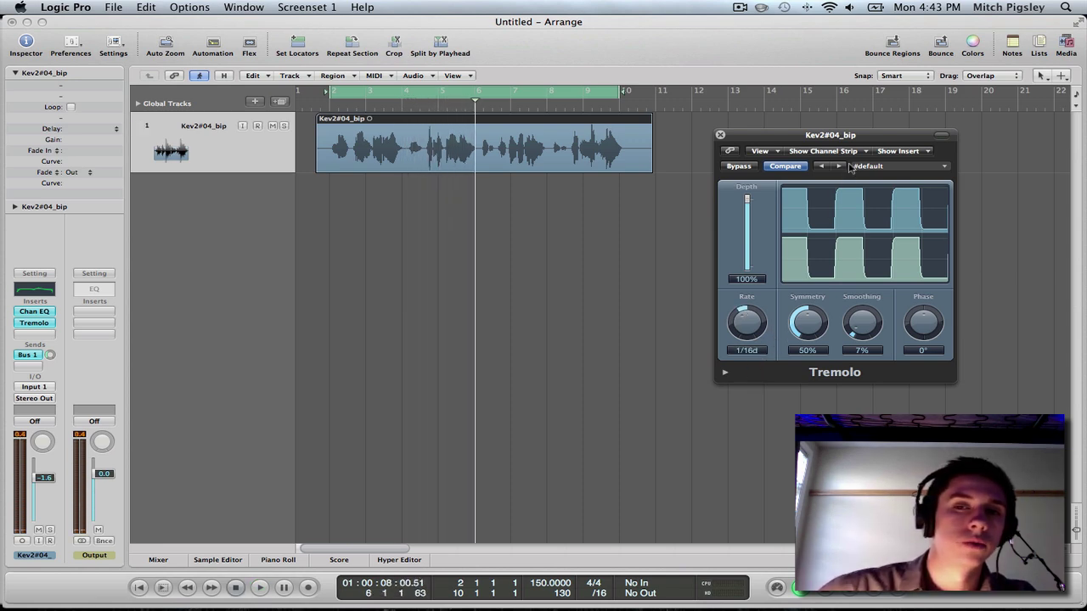
{"action": "left_click_drag", "start_coordinate": [838, 140], "coordinate": [629, 191]}
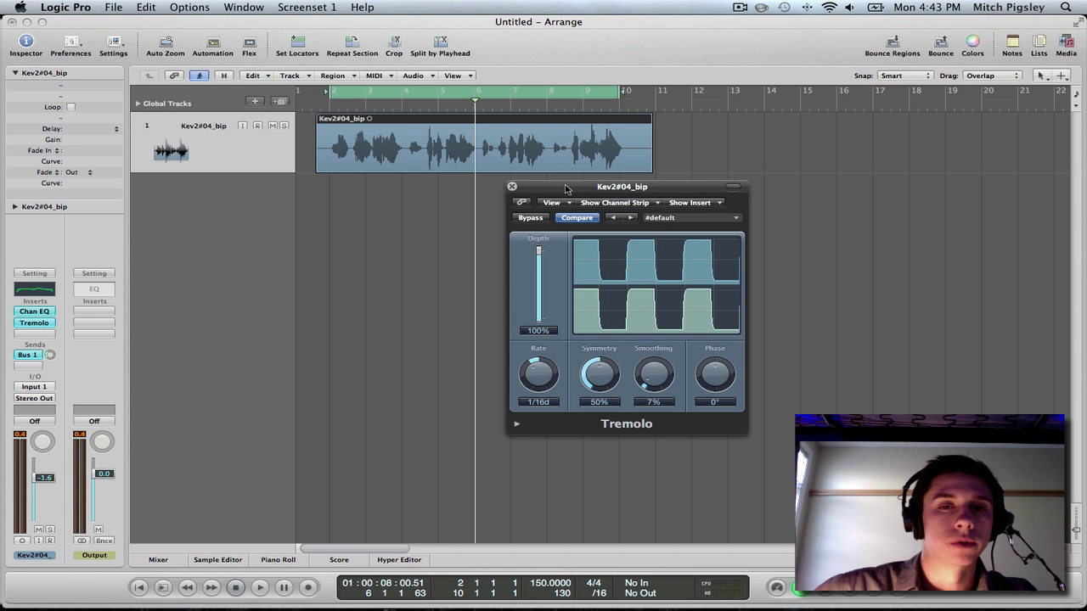
{"action": "left_click_drag", "start_coordinate": [567, 187], "coordinate": [597, 186]}
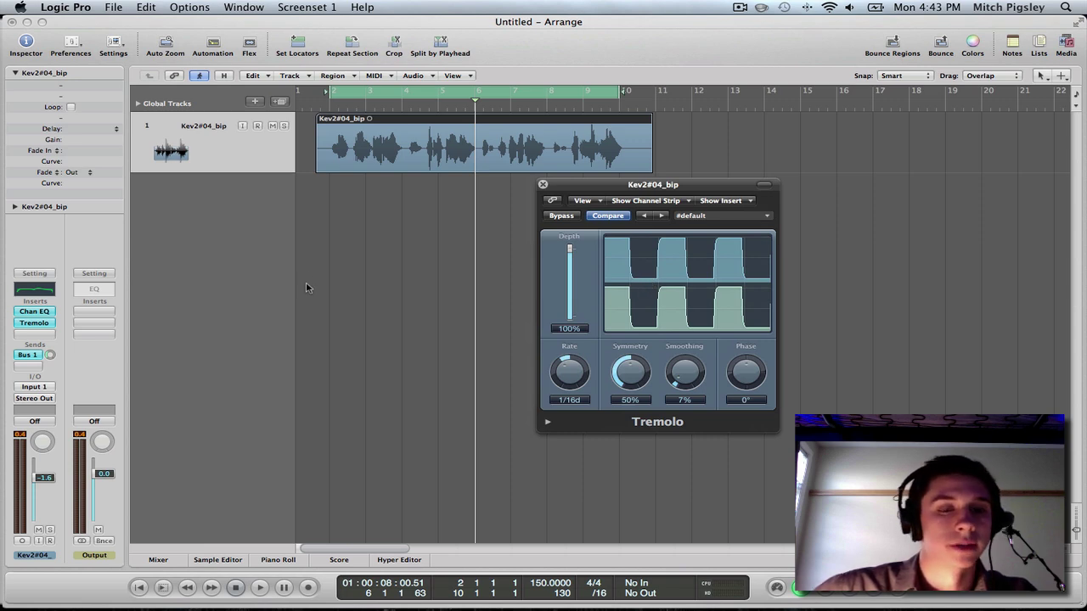
Duplicate the Tremolo (Rate 1/16d, Smoothing 7%, Phase 0°) into the next insert slot and audition it
{"action": "left_click_drag", "start_coordinate": [627, 196], "coordinate": [557, 197]}
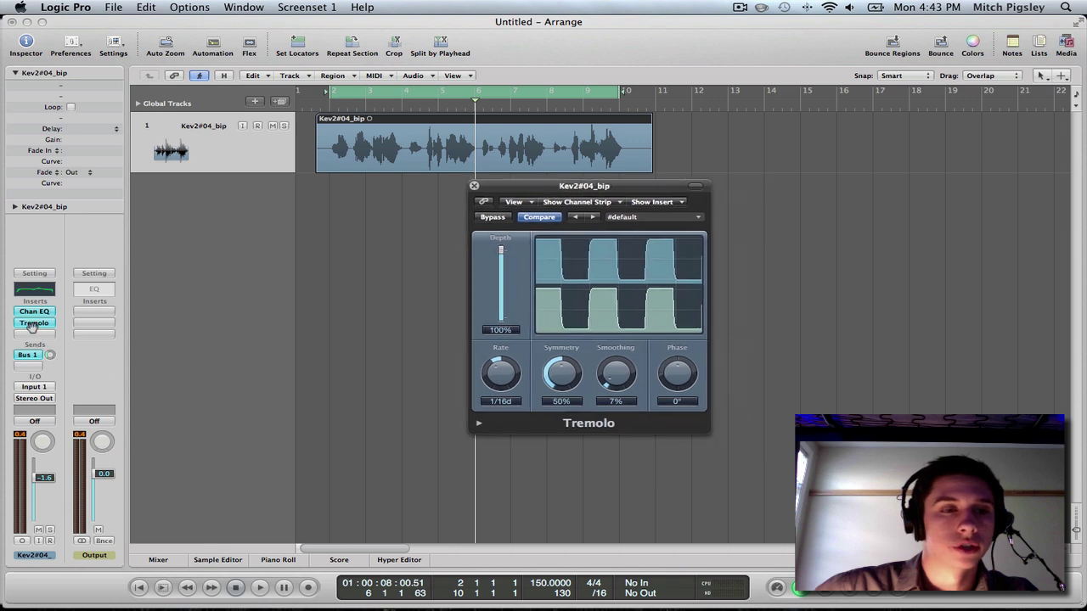
{"action": "left_click_drag", "start_coordinate": [34, 323], "coordinate": [34, 333]}
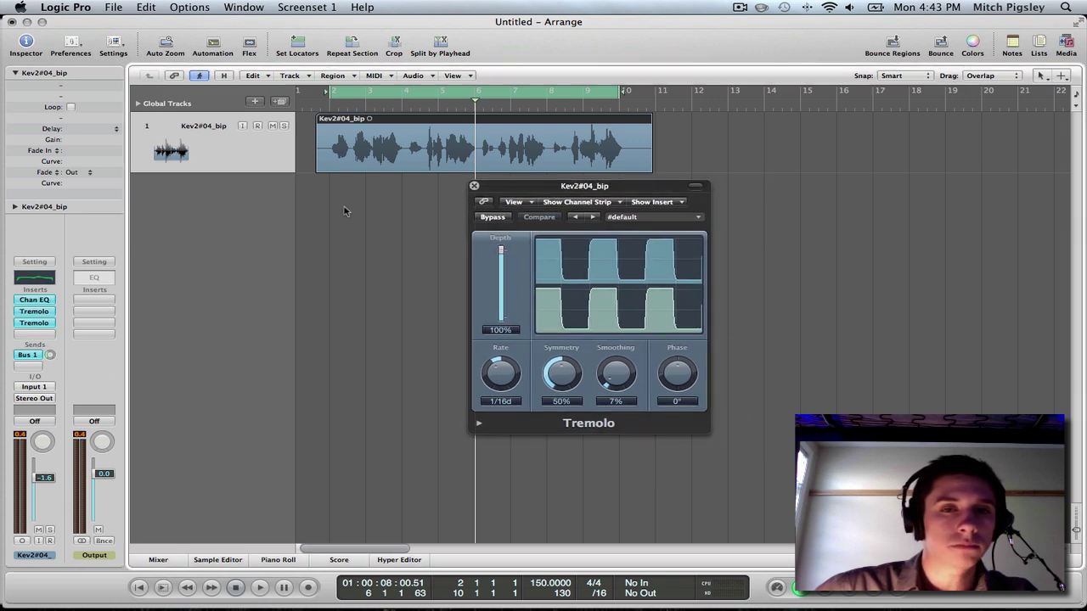
{"action": "key", "text": "space"}
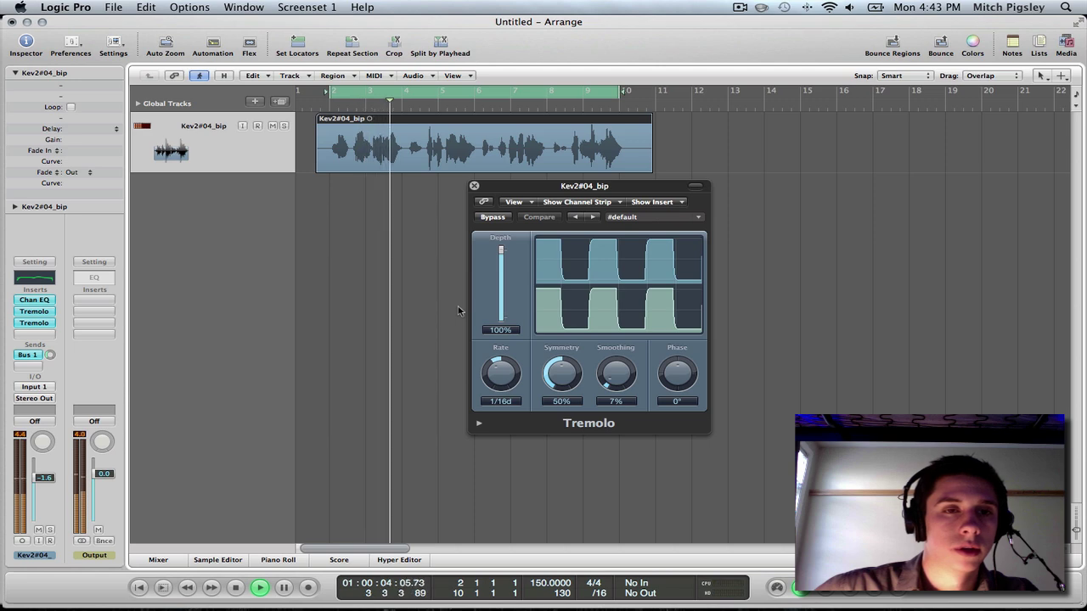
{"action": "key", "text": "space"}
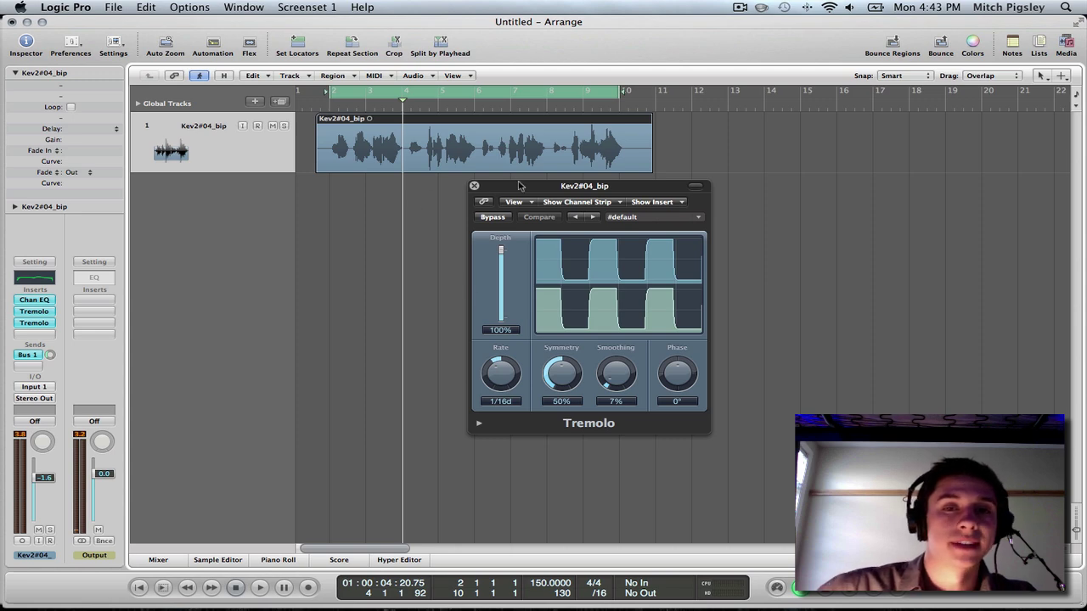
{"action": "left_click_drag", "start_coordinate": [518, 189], "coordinate": [487, 186]}
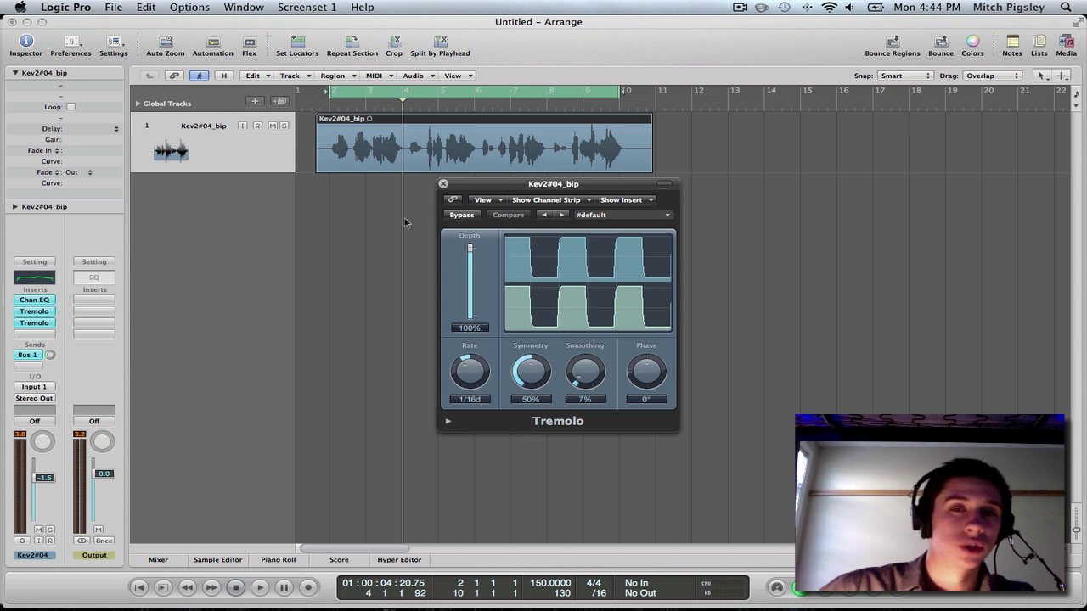
{"action": "left_click_drag", "start_coordinate": [471, 189], "coordinate": [530, 212]}
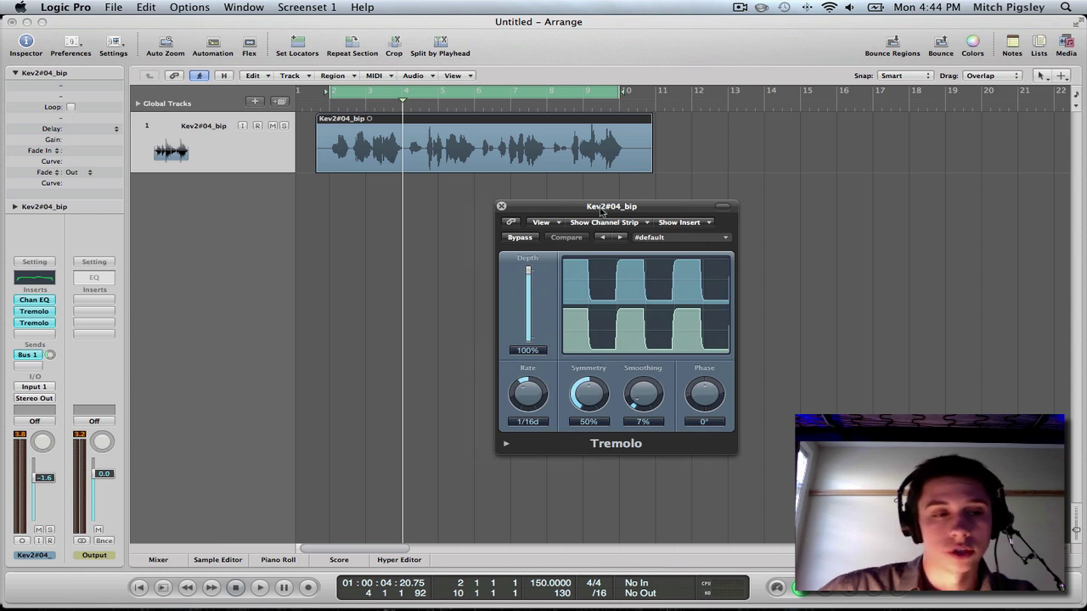
Replace the third insert with a stereo Noise Gate placed beside the Tremolo
{"action": "left_click", "coordinate": [51, 323]}
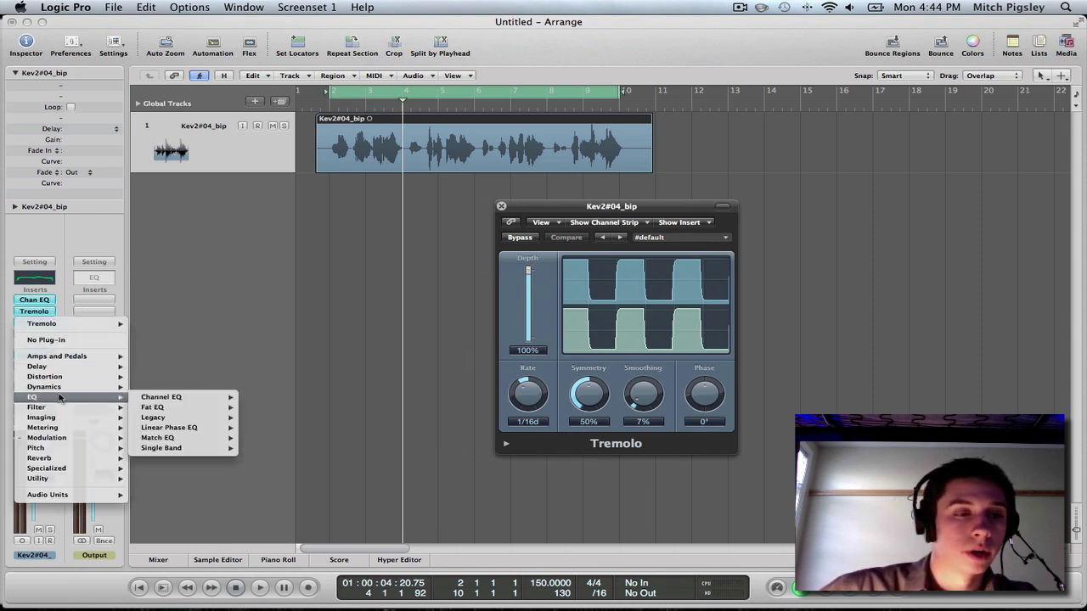
{"action": "mouse_move", "coordinate": [61, 390]}
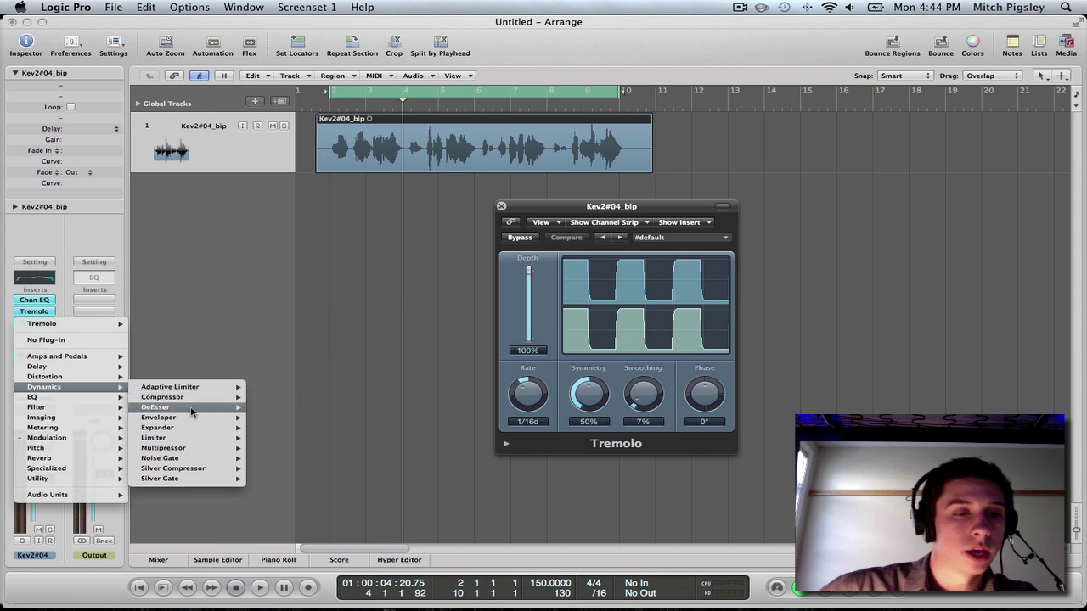
{"action": "left_click", "coordinate": [263, 459]}
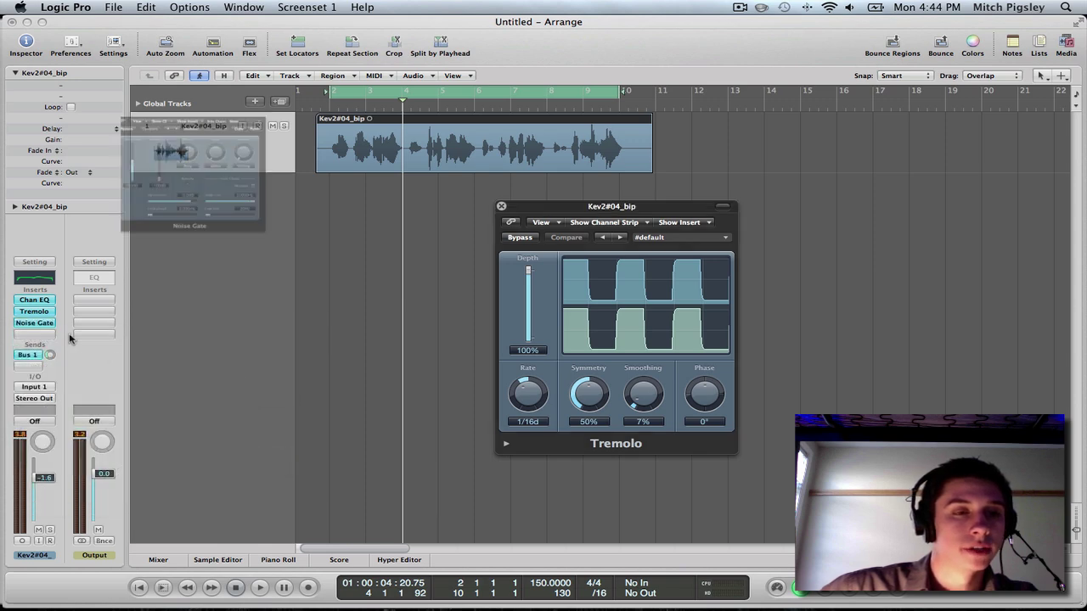
{"action": "left_click_drag", "start_coordinate": [196, 58], "coordinate": [339, 212]}
While the vocal plays, lower the gate threshold and set Attack, Hold and Release to 0
{"action": "key", "text": "space"}
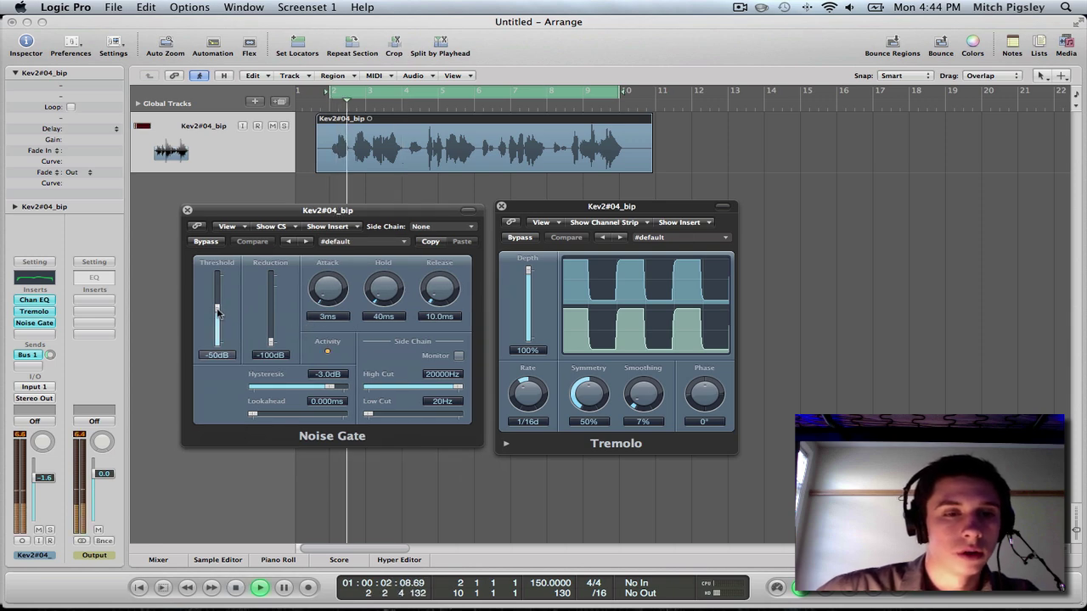
{"action": "left_click_drag", "start_coordinate": [218, 308], "coordinate": [222, 342]}
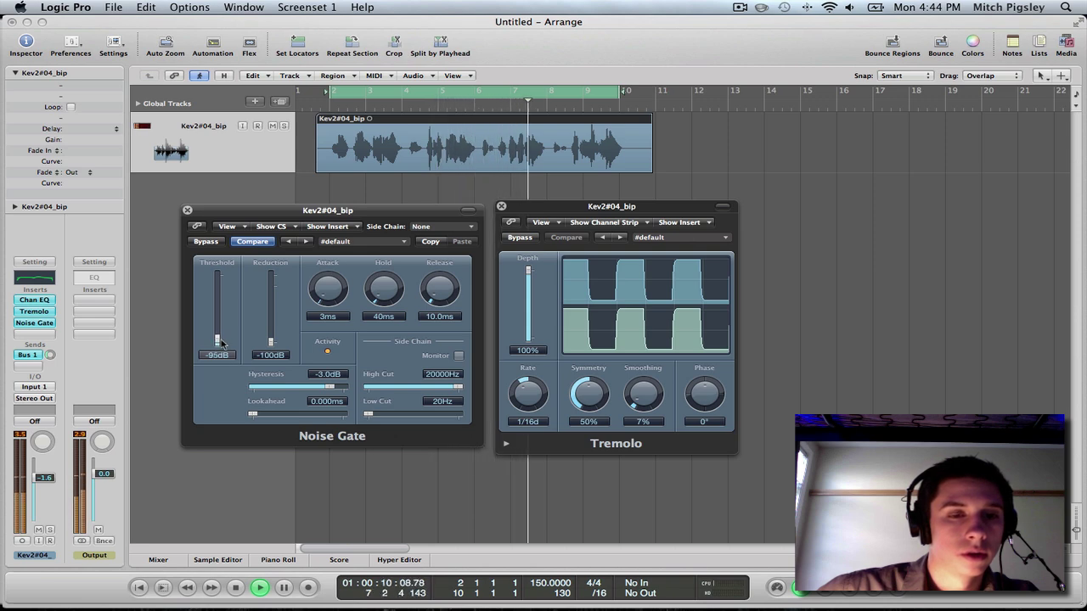
{"action": "left_click_drag", "start_coordinate": [325, 294], "coordinate": [325, 315]}
{"action": "left_click_drag", "start_coordinate": [383, 293], "coordinate": [384, 315]}
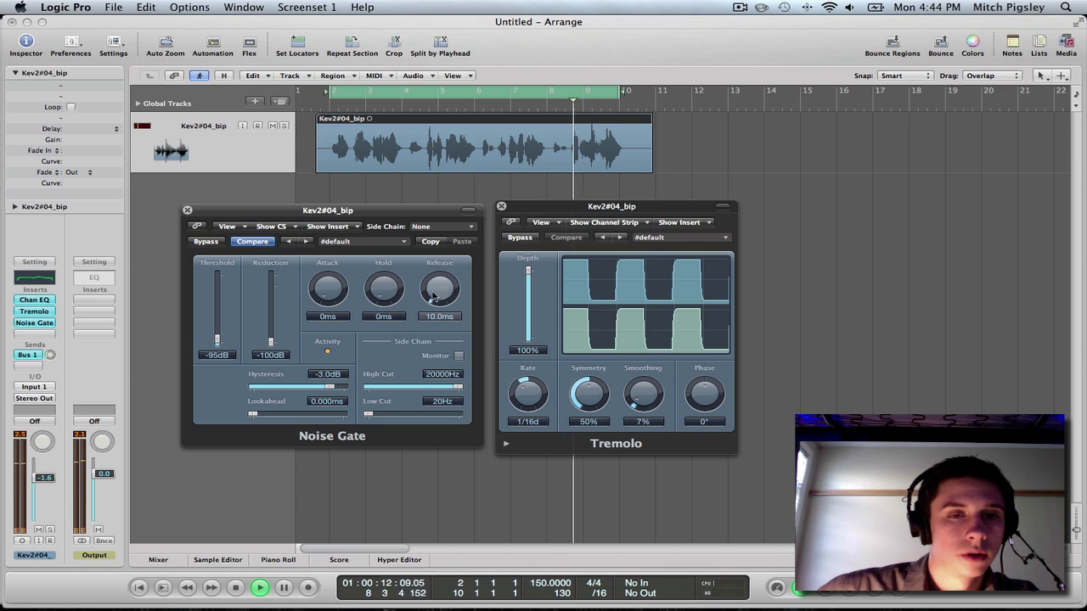
{"action": "left_click_drag", "start_coordinate": [440, 293], "coordinate": [440, 316]}
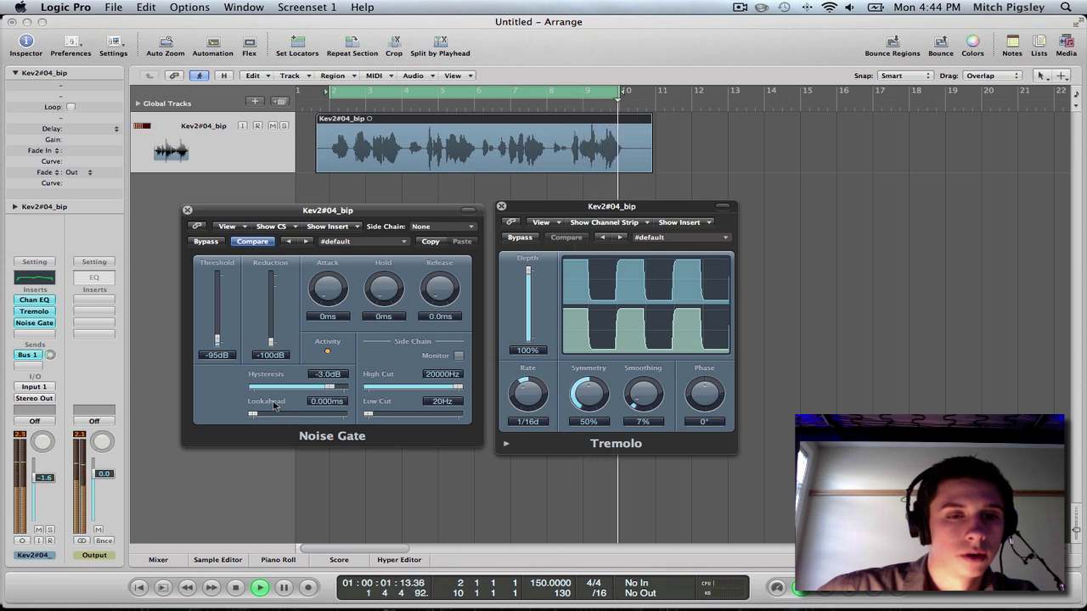
Change the Tremolo Rate to 1/8t and set the Noise Gate threshold to -88dB
{"action": "left_click_drag", "start_coordinate": [528, 389], "coordinate": [530, 395]}
{"action": "key", "text": "space"}
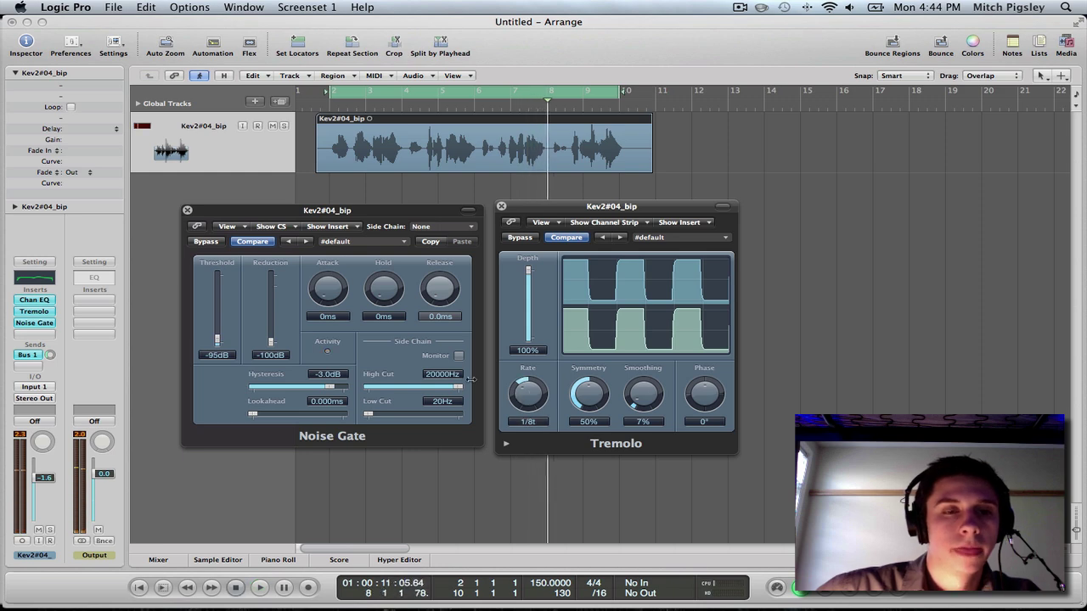
{"action": "left_click_drag", "start_coordinate": [216, 340], "coordinate": [217, 337]}
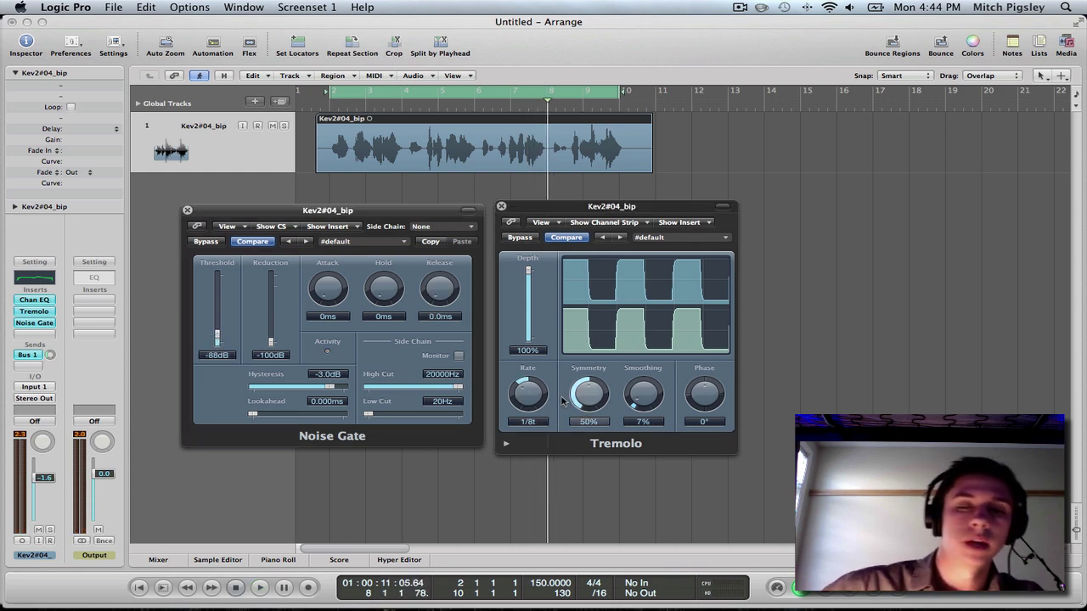
{"action": "left_click", "coordinate": [525, 393]}
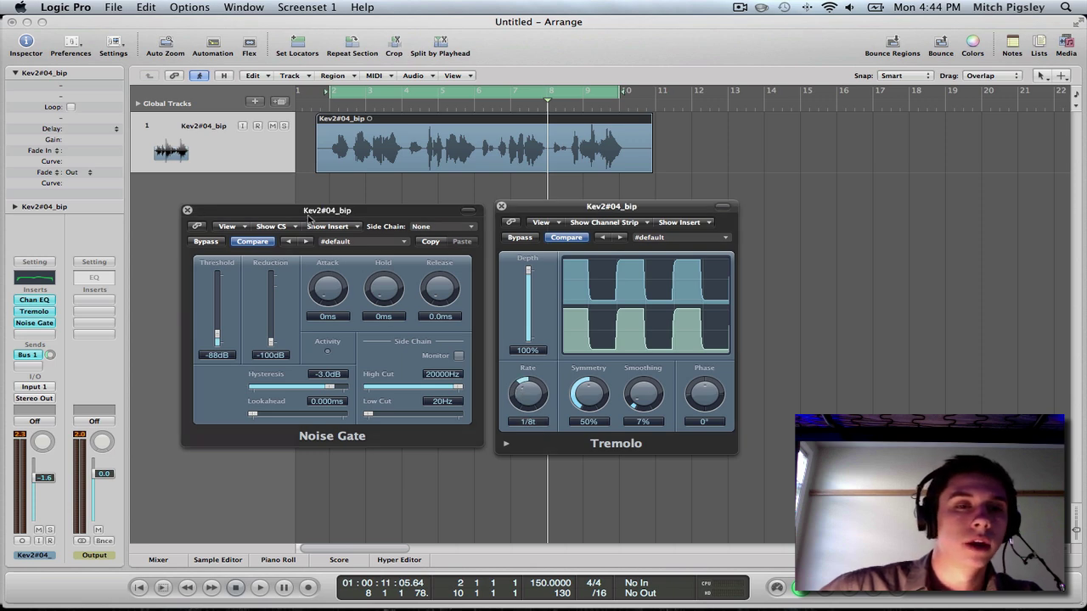
{"action": "left_click_drag", "start_coordinate": [308, 212], "coordinate": [307, 177]}
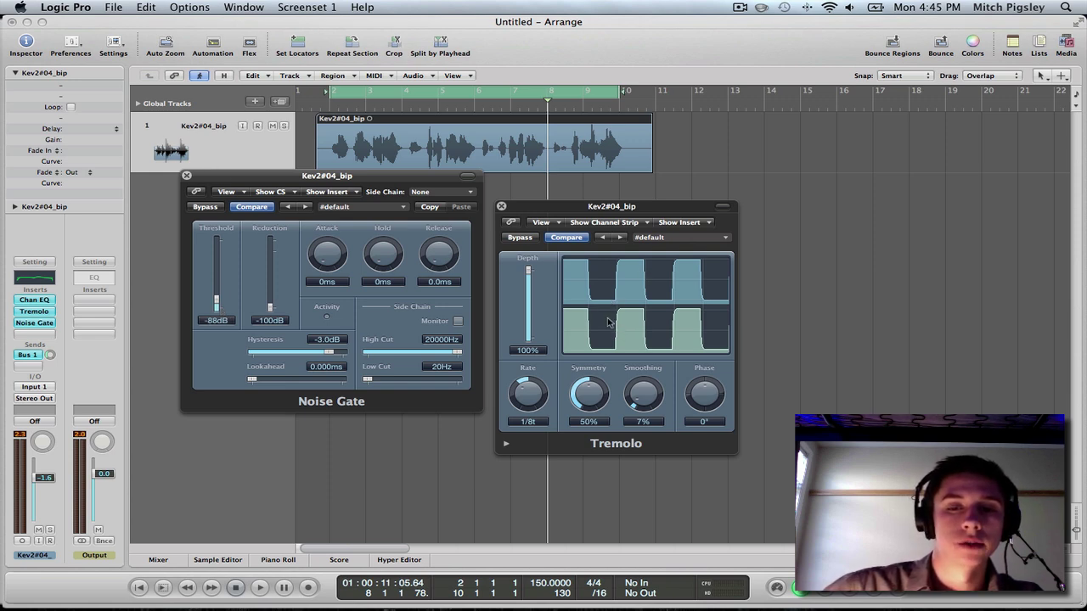
Close the Noise Gate window and remove the Noise Gate from the vocal's inserts
{"action": "left_click", "coordinate": [187, 176]}
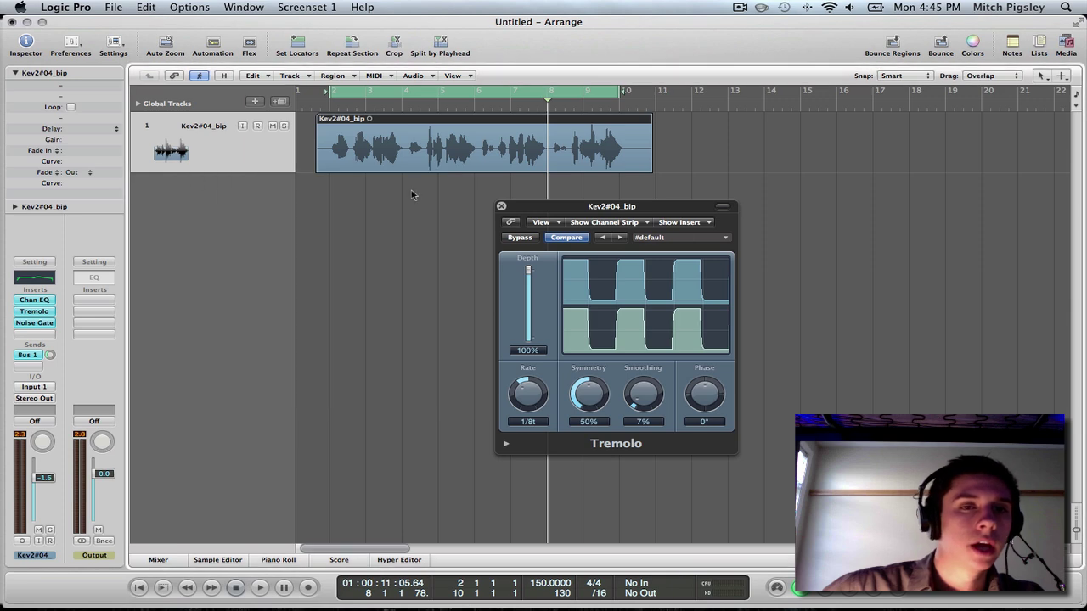
{"action": "left_click_drag", "start_coordinate": [572, 211], "coordinate": [397, 206]}
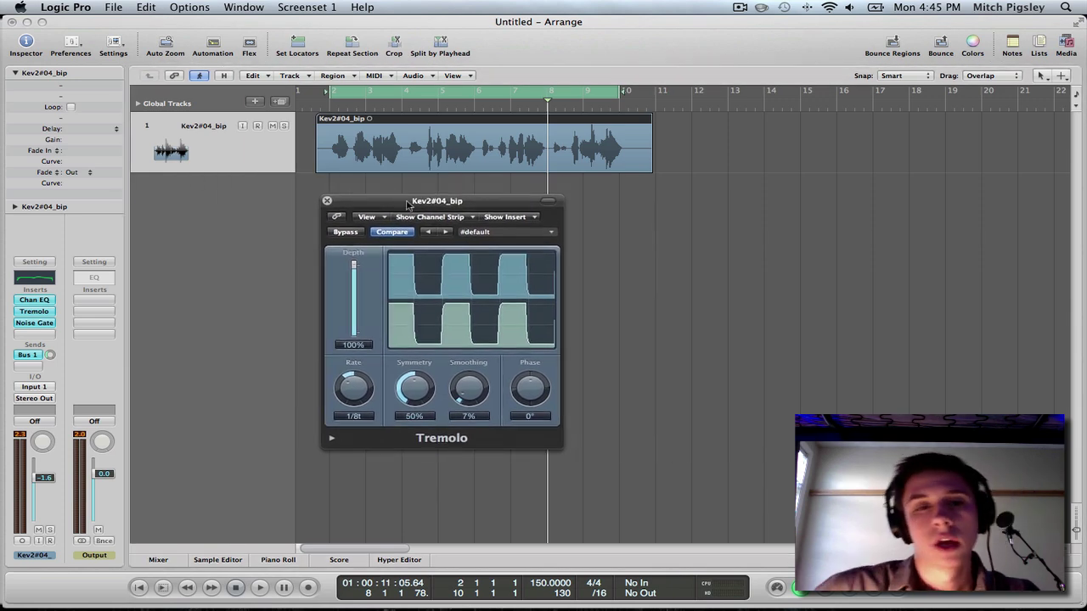
{"action": "left_click", "coordinate": [35, 325]}
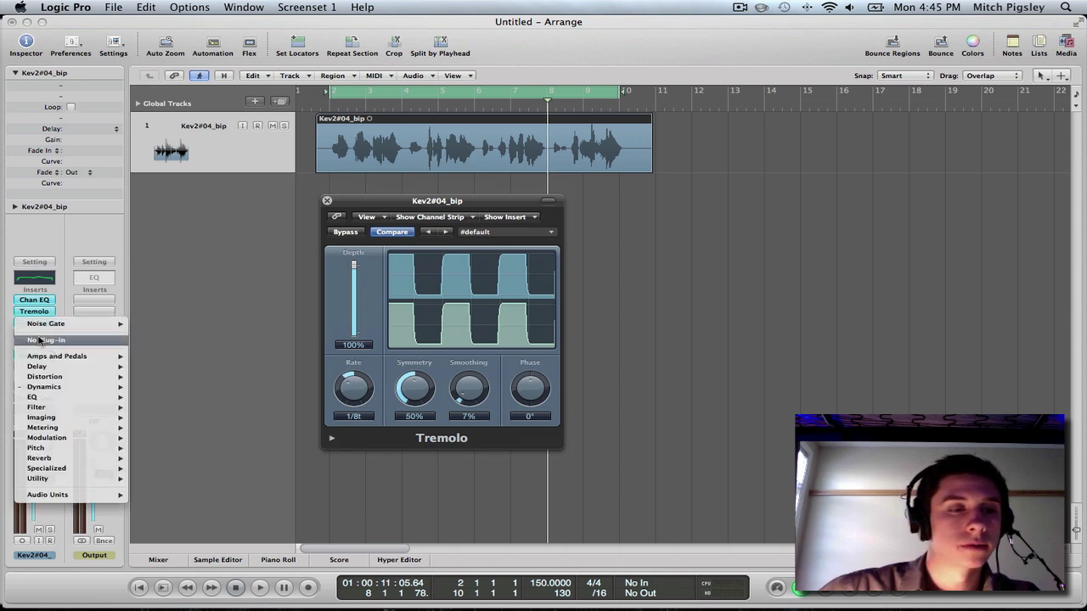
{"action": "left_click", "coordinate": [39, 339]}
{"action": "left_click", "coordinate": [39, 328]}
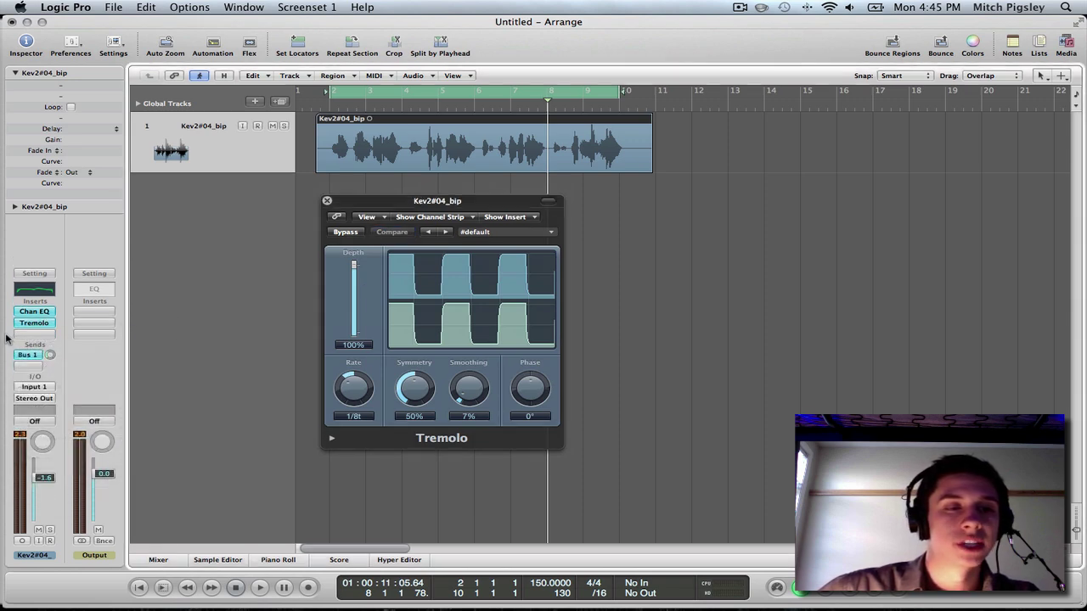
Turn the Tremolo Phase to 180° and play the vocal to hear the stereo wobble
{"action": "left_click_drag", "start_coordinate": [530, 391], "coordinate": [527, 348]}
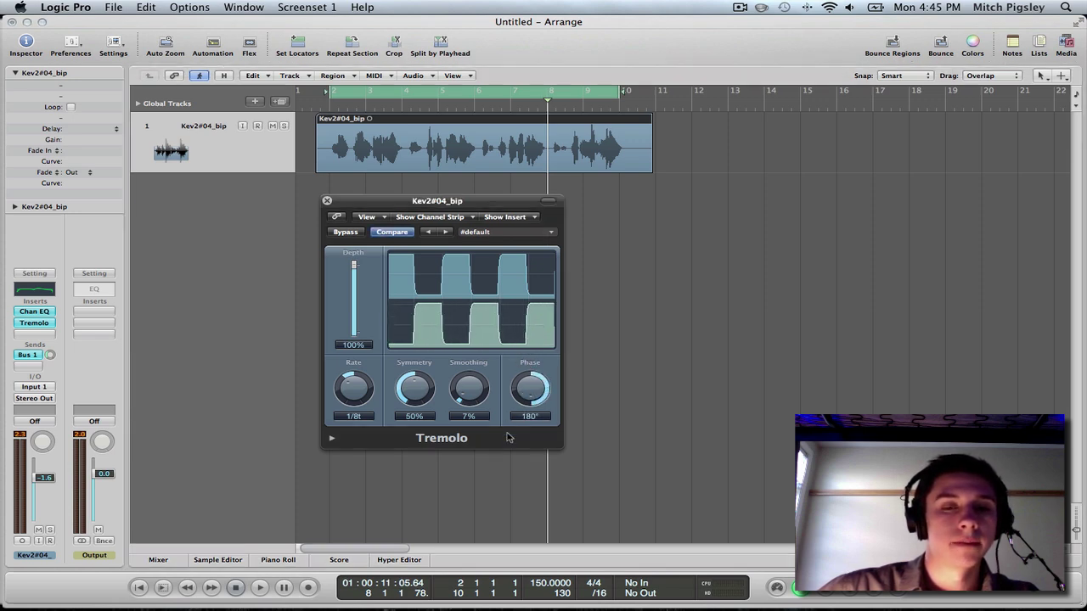
{"action": "key", "text": "space"}
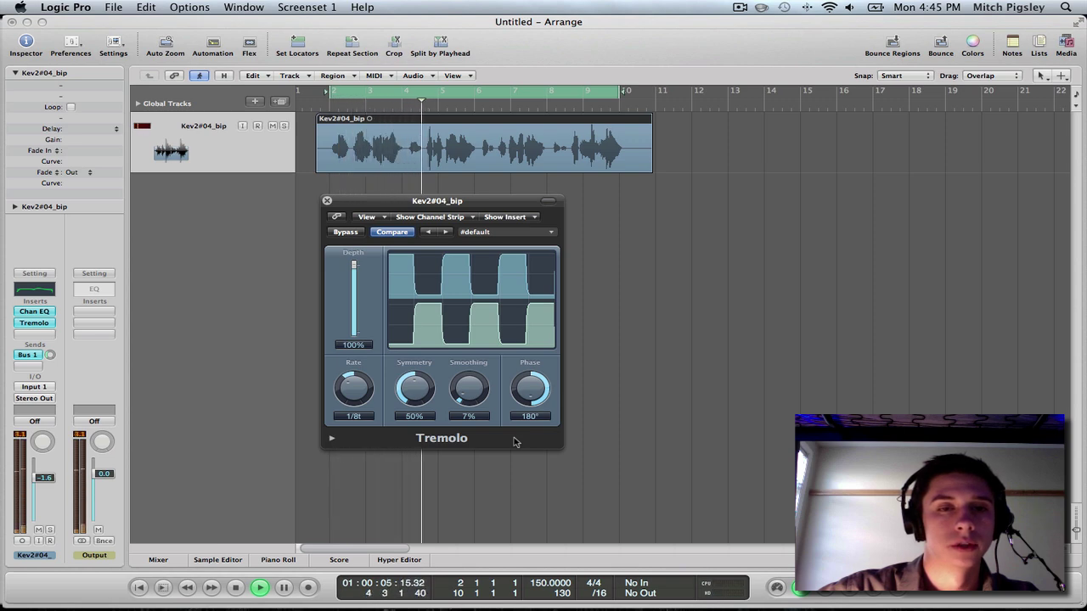
{"action": "key", "text": "space"}
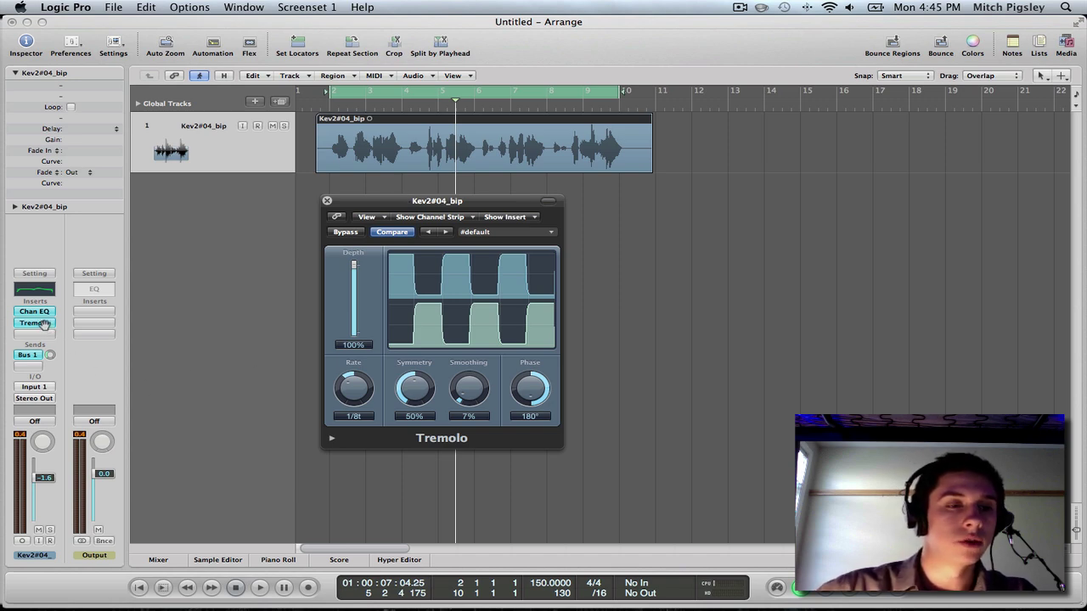
Copy the Tremolo (Rate 1/8t, Phase 180°) into the slot below and audition both
{"action": "left_click_drag", "start_coordinate": [43, 323], "coordinate": [44, 338]}
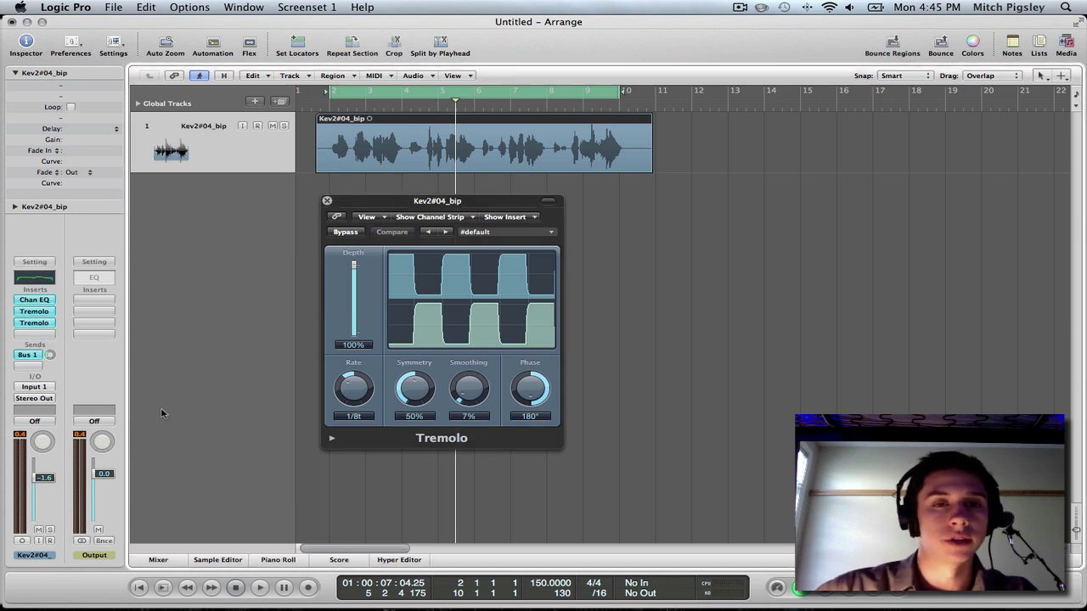
{"action": "key", "text": "space"}
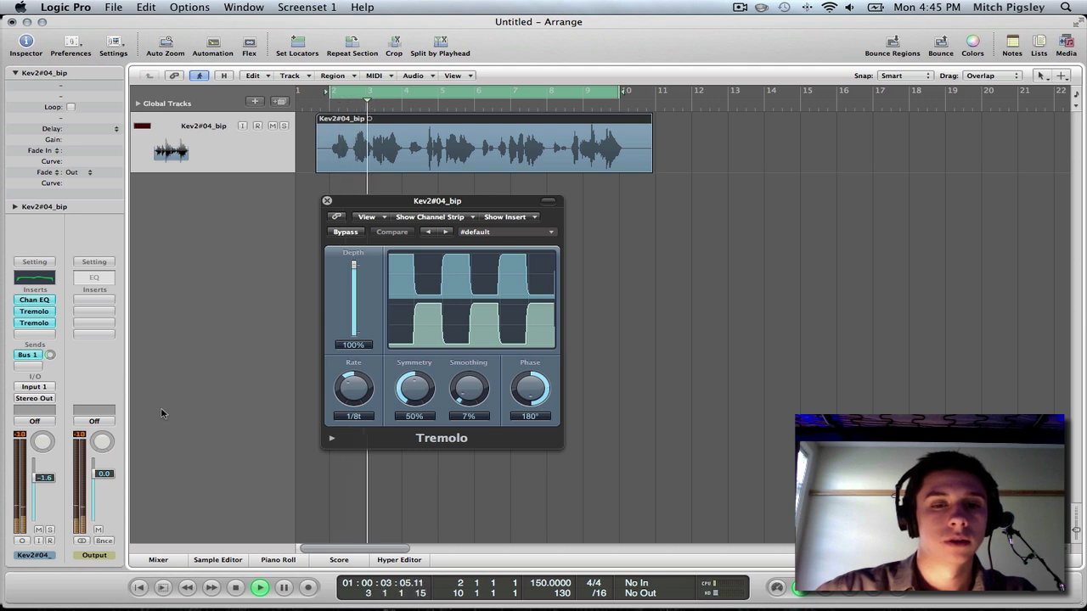
{"action": "key", "text": "space"}
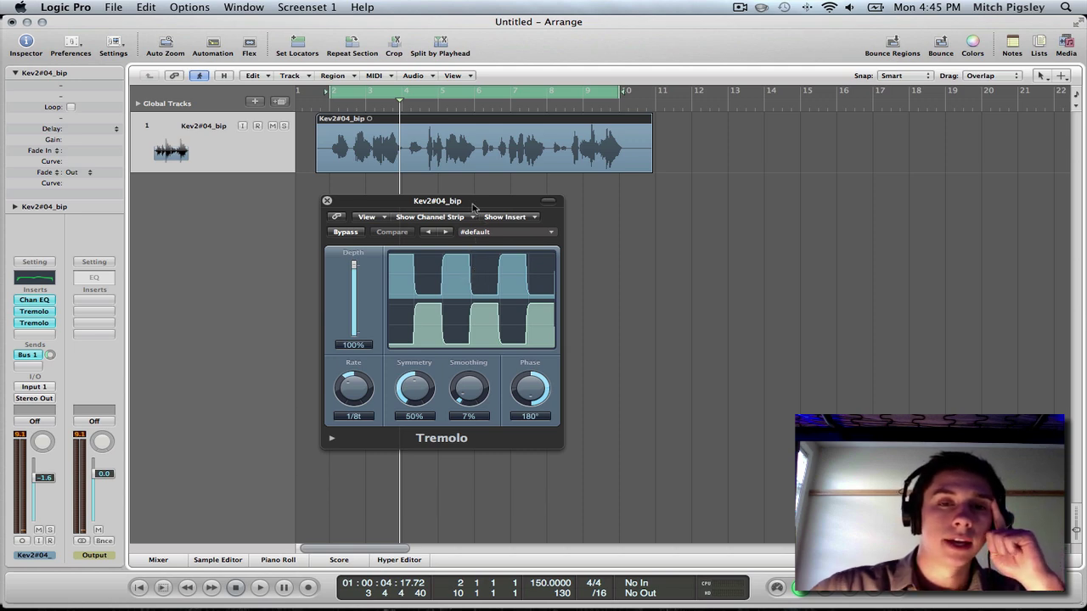
{"action": "left_click_drag", "start_coordinate": [473, 204], "coordinate": [504, 209]}
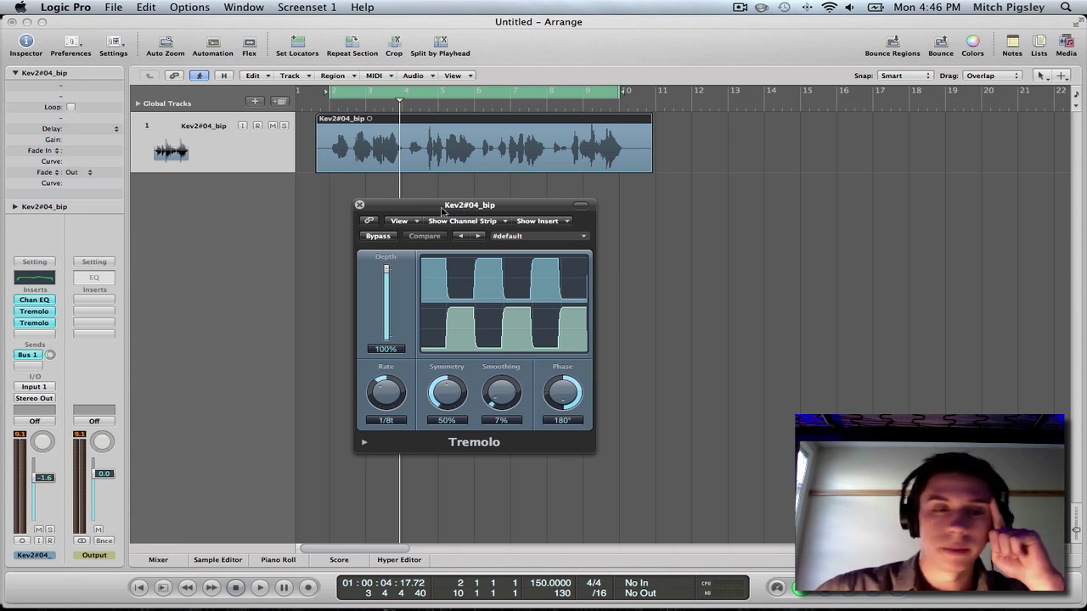
{"action": "left_click_drag", "start_coordinate": [440, 209], "coordinate": [439, 209]}
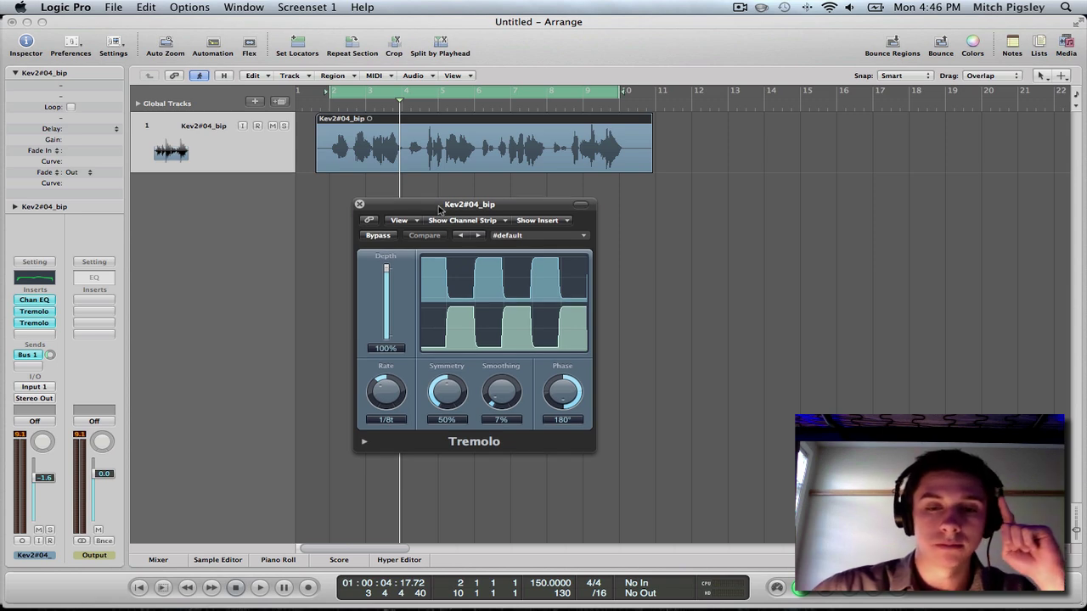
{"action": "left_click_drag", "start_coordinate": [378, 210], "coordinate": [353, 184]}
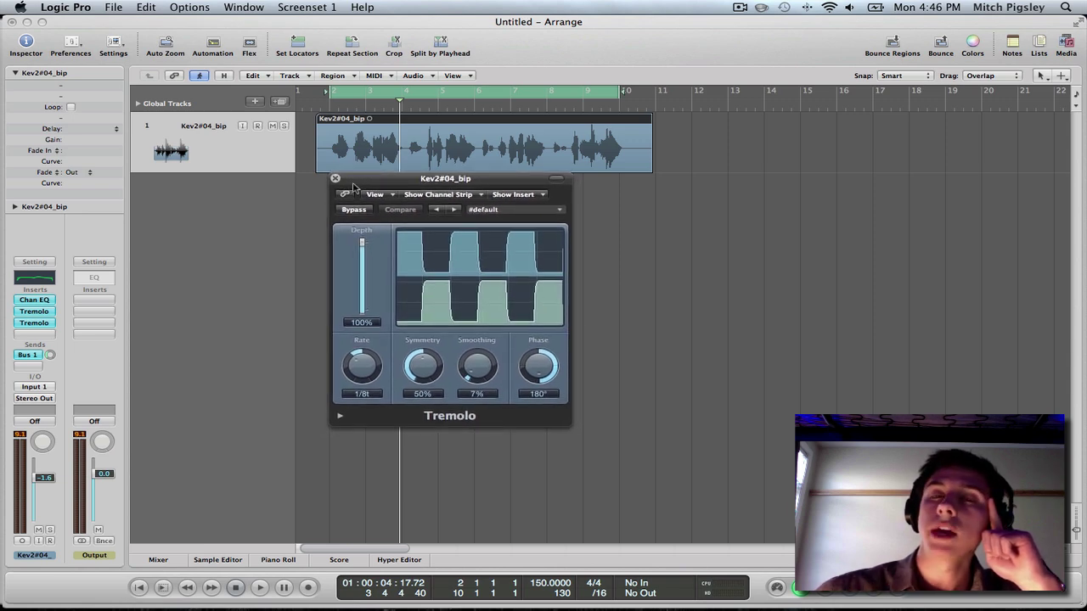